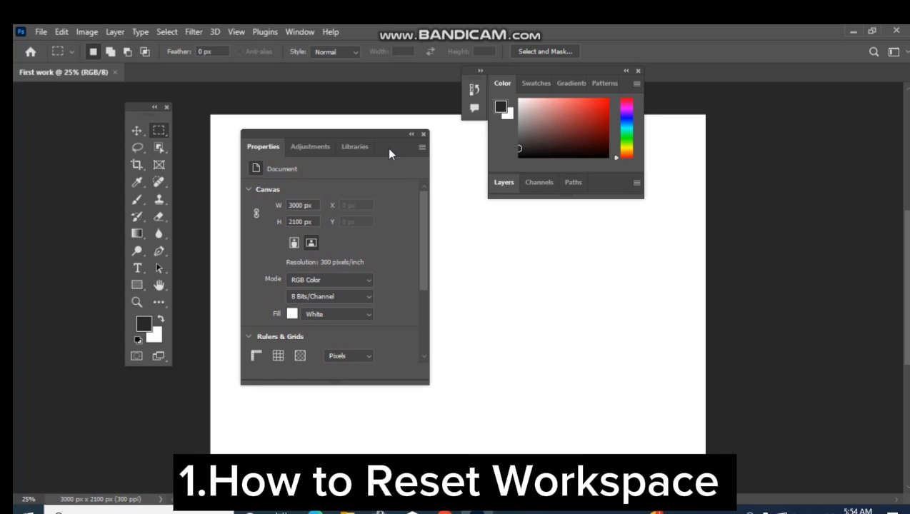
Shift the floating Properties and Color panels right and dock the toolbox on the left edge
mouse_move(384, 148)
left_mouse_down()
mouse_move(354, 146)
mouse_move(436, 192)
mouse_move(401, 143)
left_mouse_up()
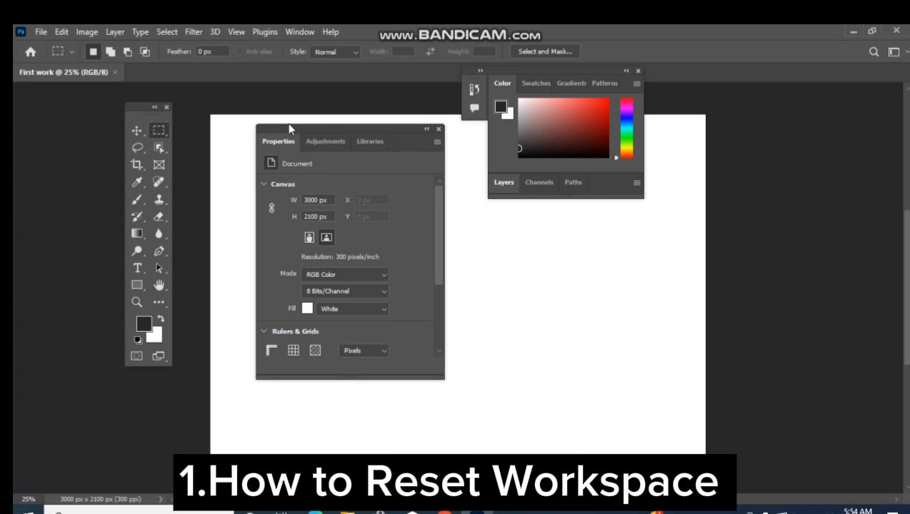
left_click_drag(556, 74, 631, 96)
left_click_drag(134, 105, 21, 91)
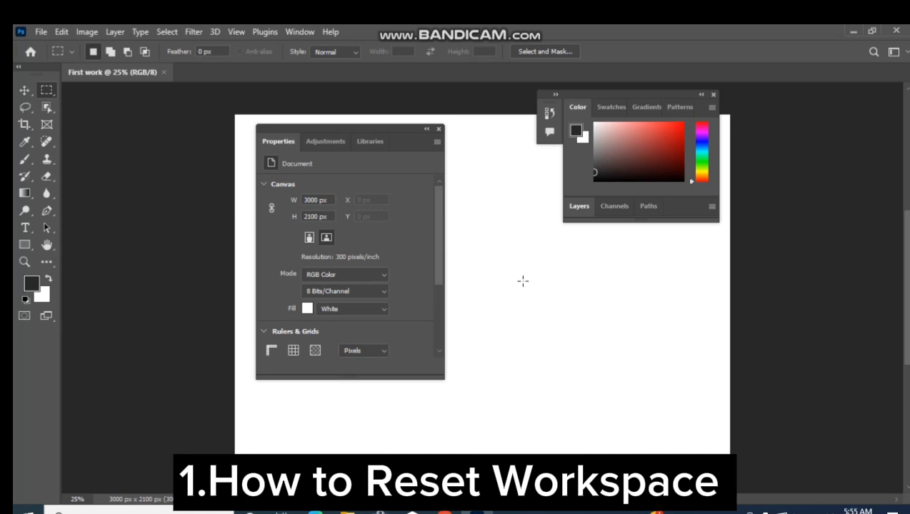
Apply Window > Workspace > Reset Essentials to restore the default panel layout
left_click(300, 33)
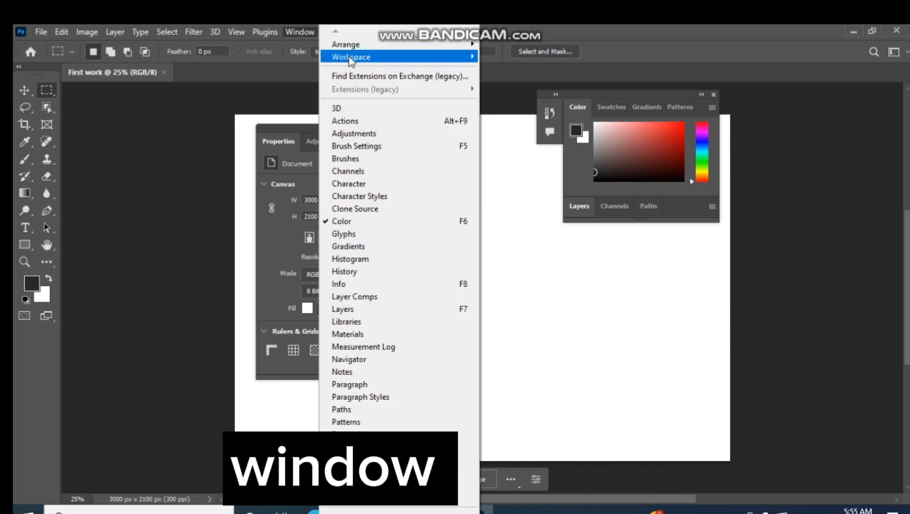
mouse_move(350, 62)
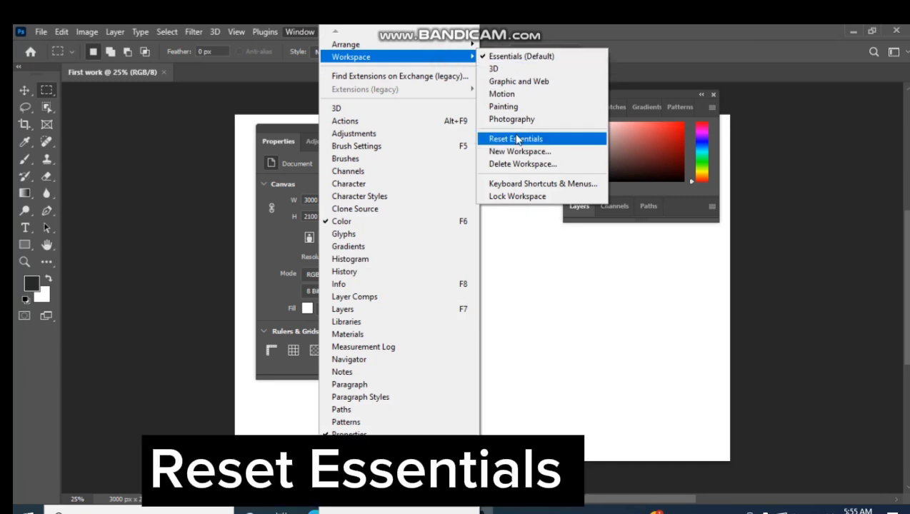
left_click(553, 141)
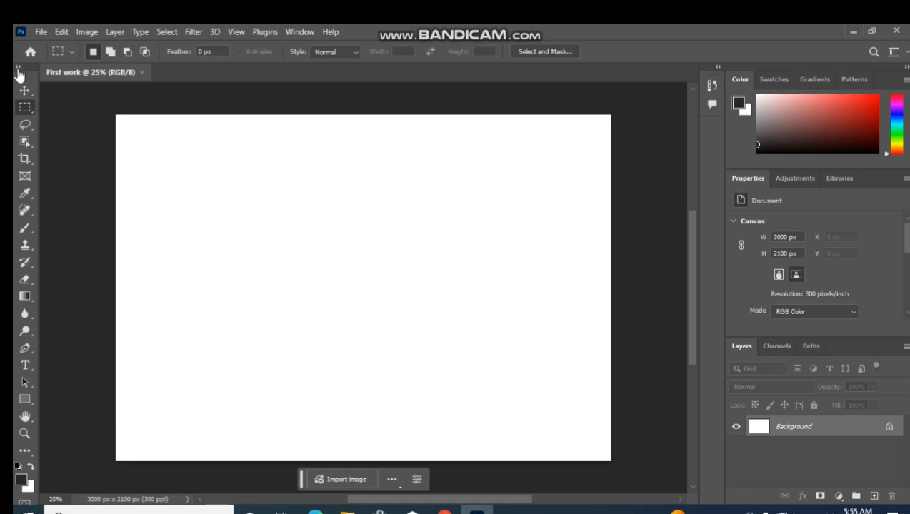
Switch the toolbar to a two-column layout
left_click(20, 68)
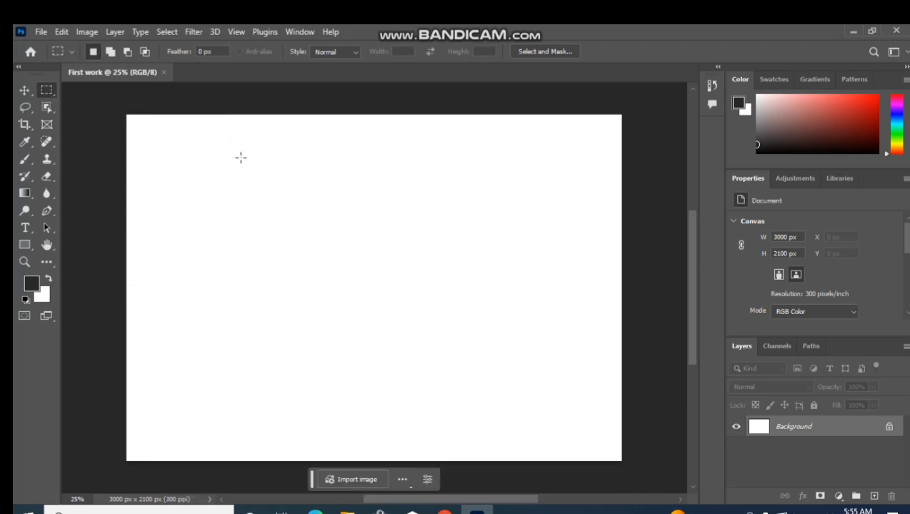
Draw and redraw rectangular marquees until one wide rectangle sits just right of centre
left_click_drag(241, 158, 443, 281)
left_click(443, 281)
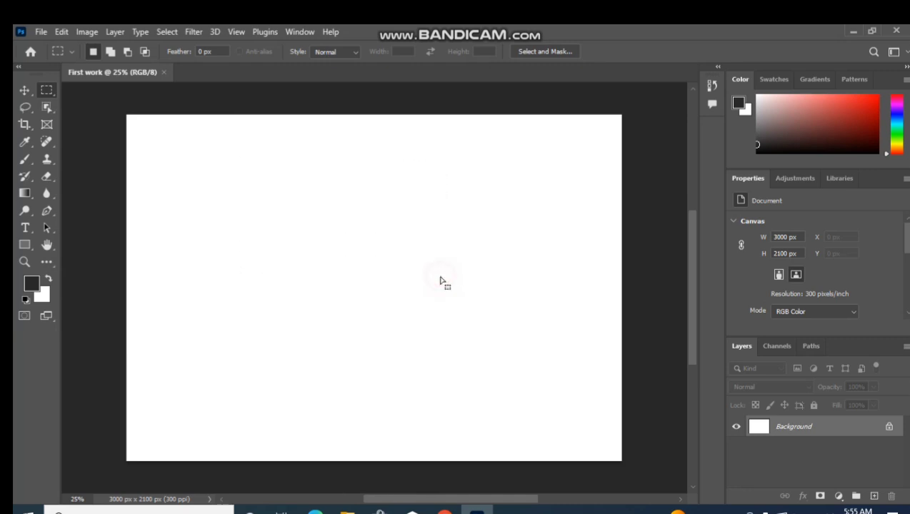
left_click(230, 170)
left_click_drag(229, 170, 506, 361)
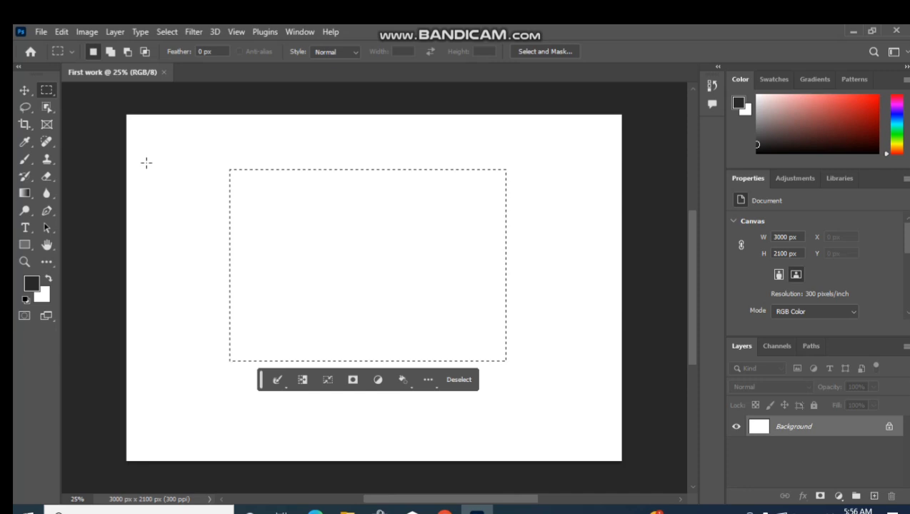
left_click_drag(141, 156, 241, 286)
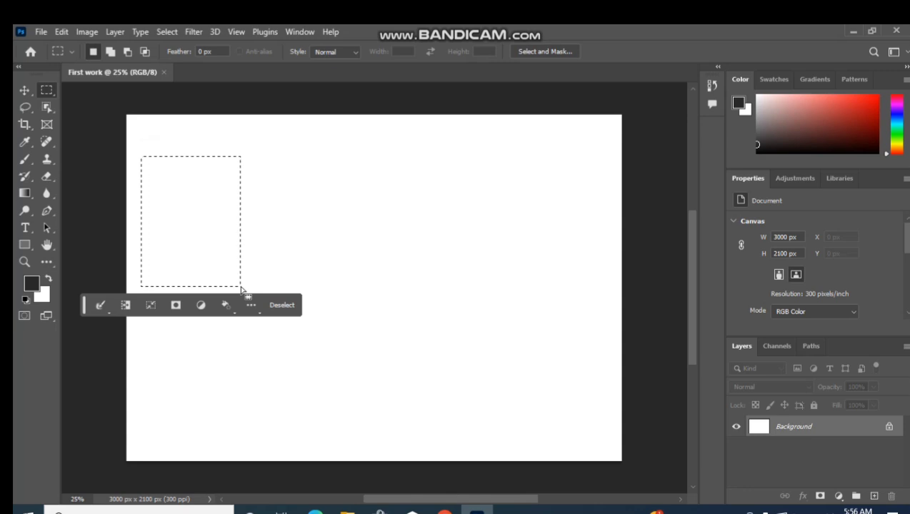
left_click_drag(318, 205, 521, 312)
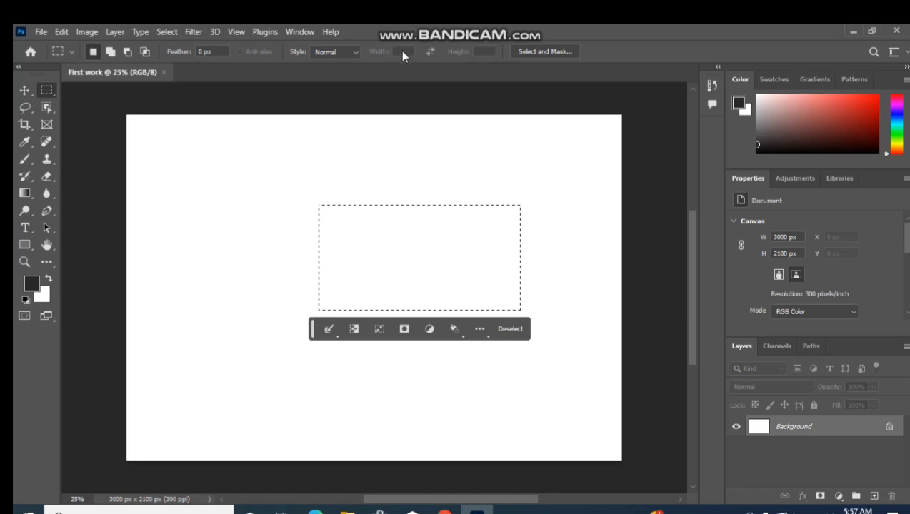
In Add to selection mode, add upper-left, lower-left, lower-right, tall right and top-centre rectangles
left_click(112, 53)
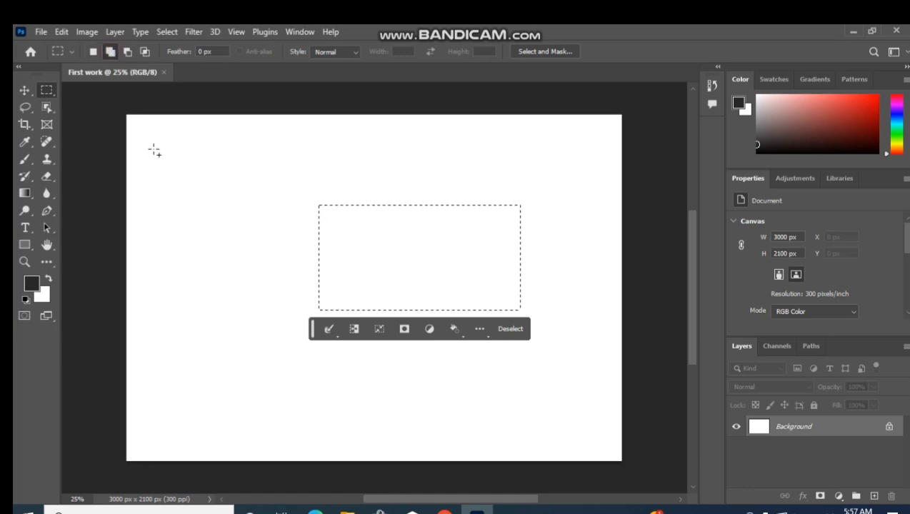
left_click_drag(153, 146, 282, 254)
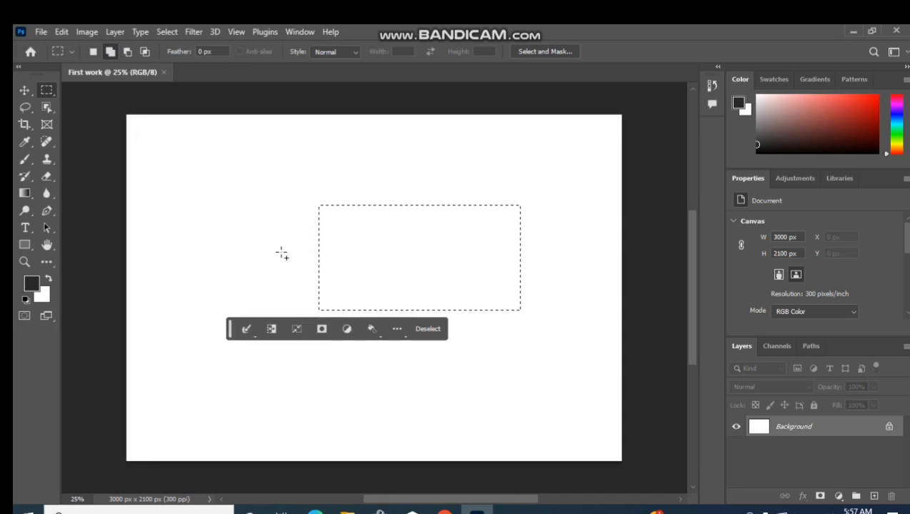
left_click(156, 306)
left_click_drag(156, 306, 327, 377)
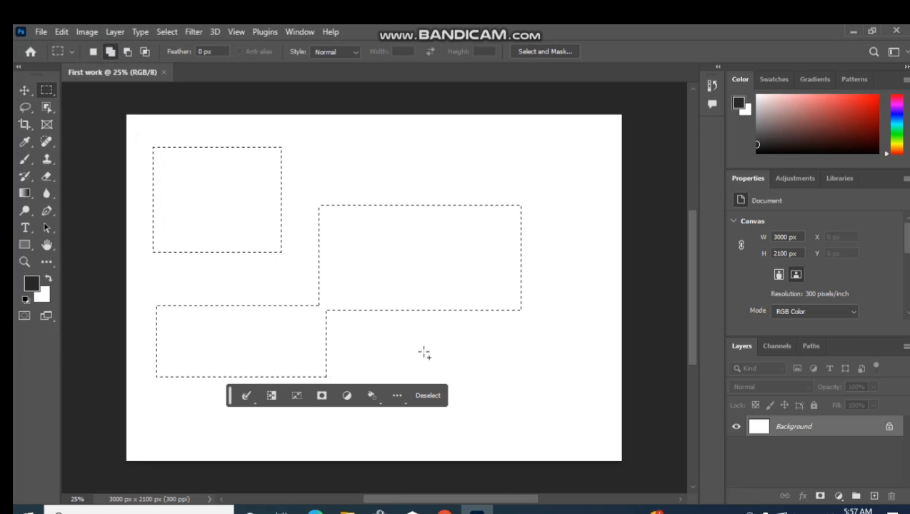
left_click_drag(439, 341, 571, 411)
left_click_drag(548, 131, 613, 257)
left_click_drag(368, 134, 515, 180)
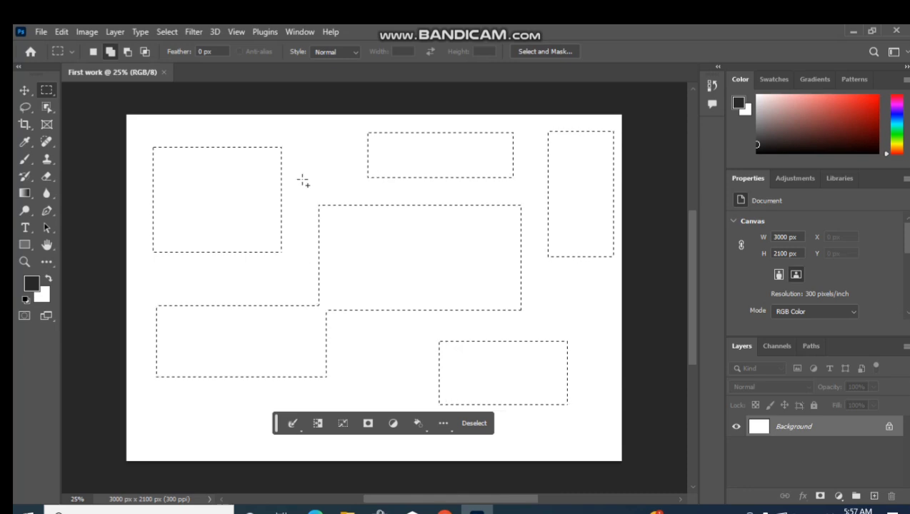
Add overlapping rectangles that merge the central selection into an irregular stepped outline
left_click_drag(305, 179, 367, 244)
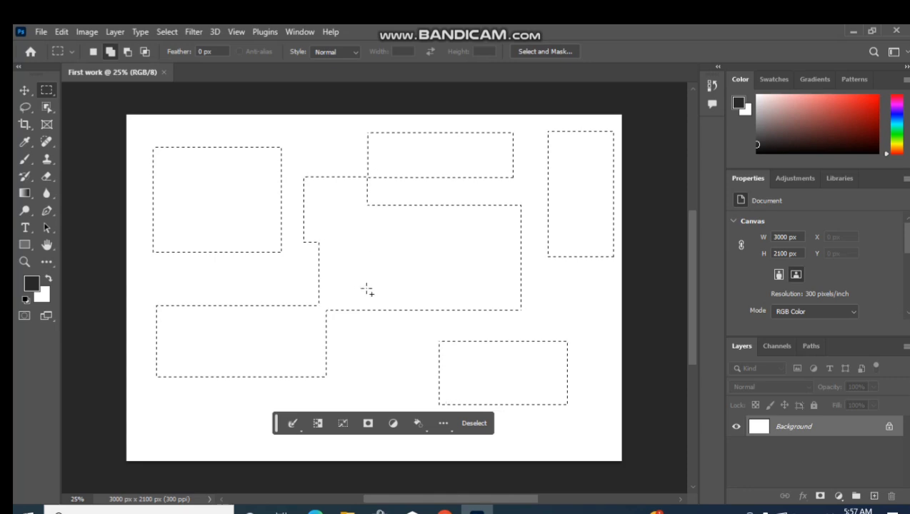
left_click_drag(356, 291, 407, 365)
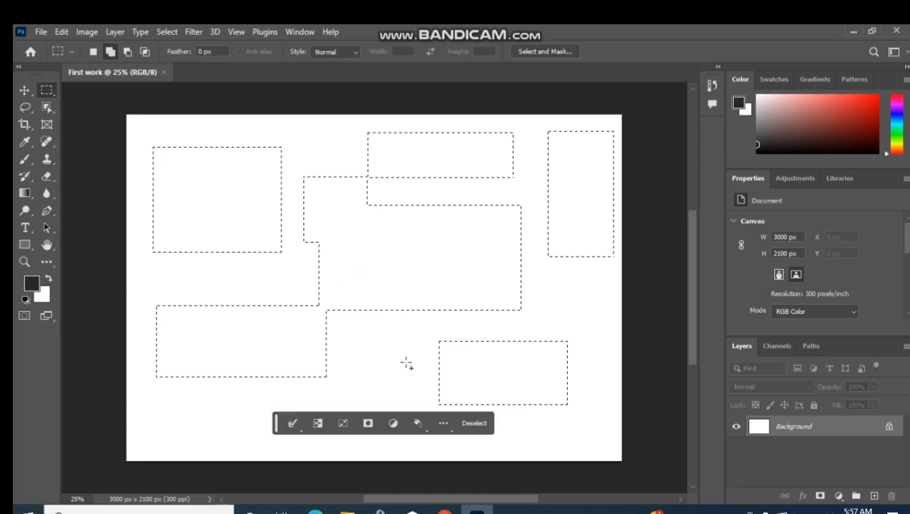
left_click_drag(485, 276, 585, 313)
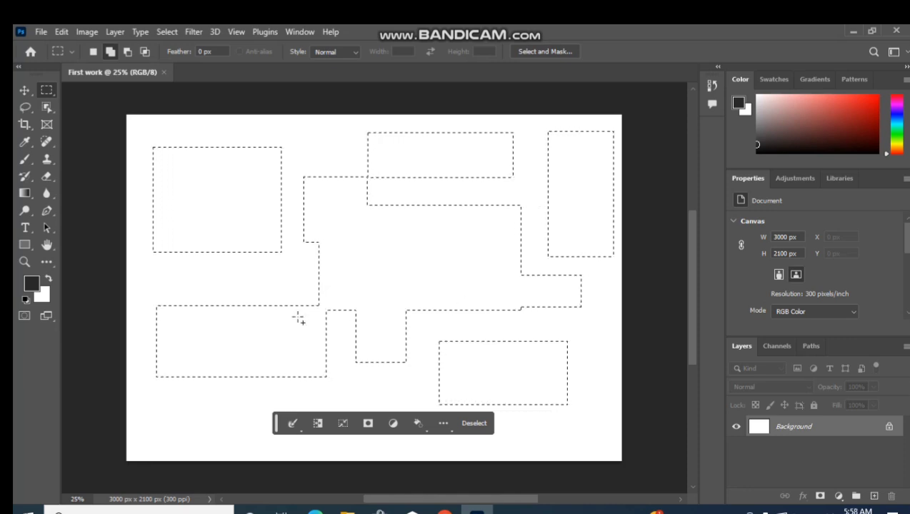
left_click_drag(254, 235, 255, 242)
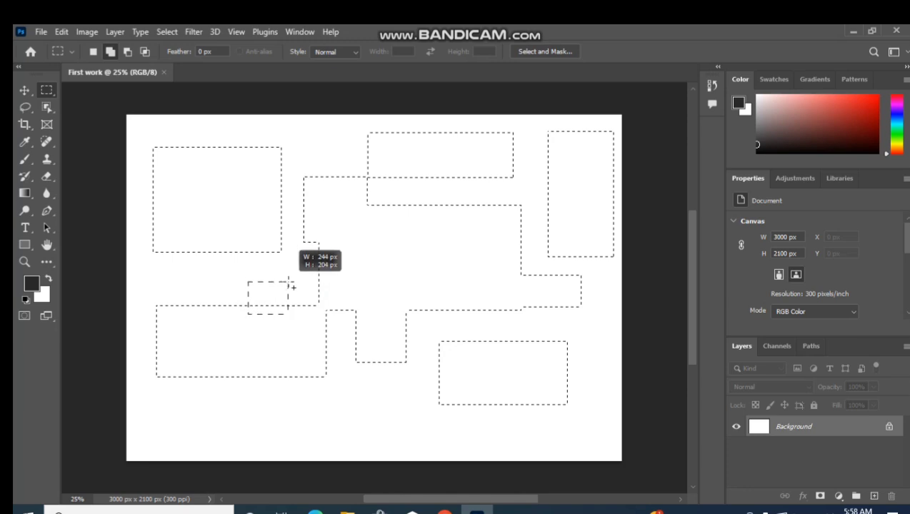
left_click_drag(289, 285, 288, 284)
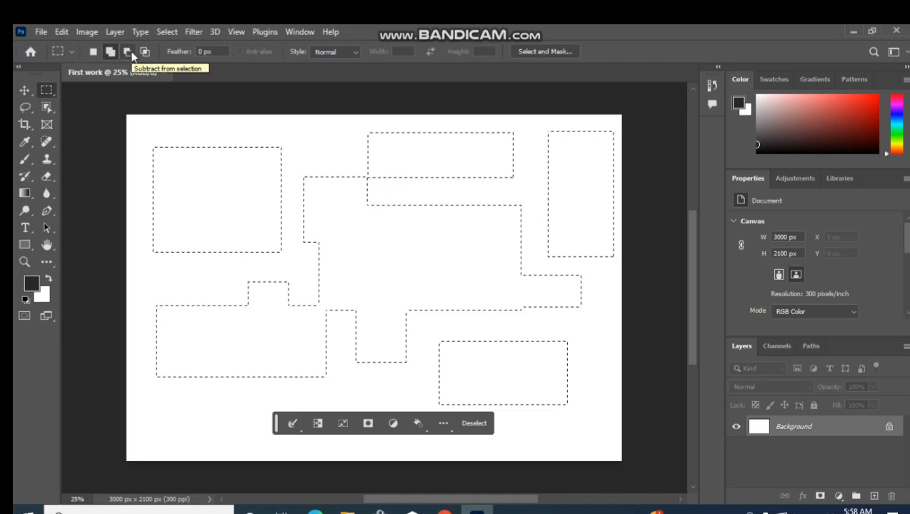
In Subtract mode, cut notches from the top-left, lower-left, central, lower-right and right rectangles
left_click(132, 55)
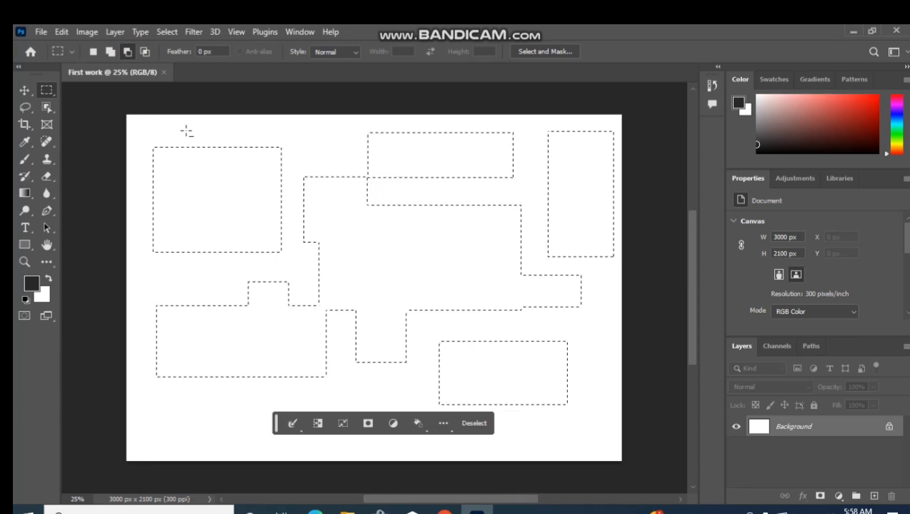
left_click_drag(171, 125, 254, 202)
left_click_drag(165, 287, 242, 346)
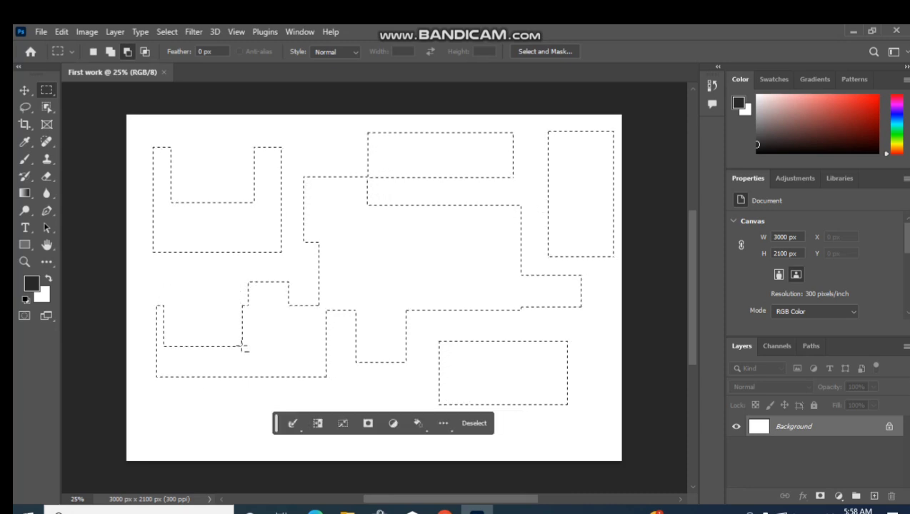
left_click_drag(398, 258, 491, 329)
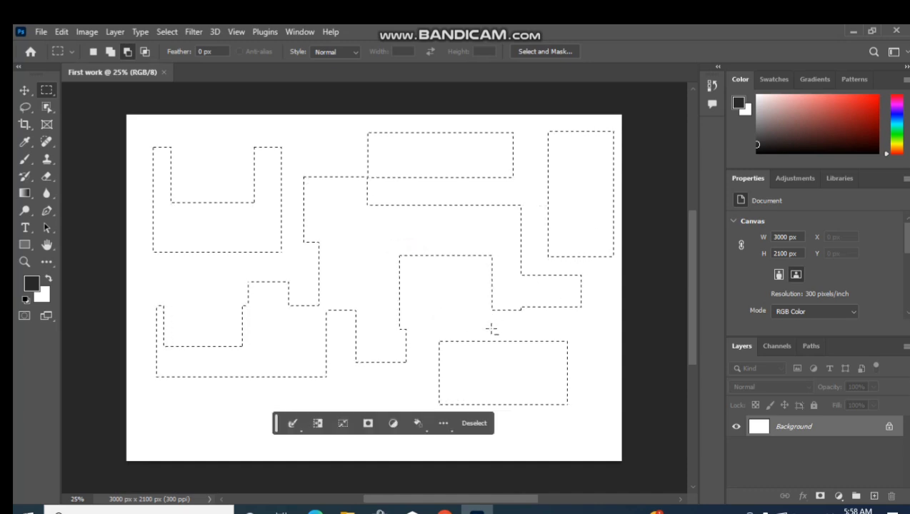
left_click_drag(437, 326, 492, 380)
left_click_drag(530, 138, 531, 138)
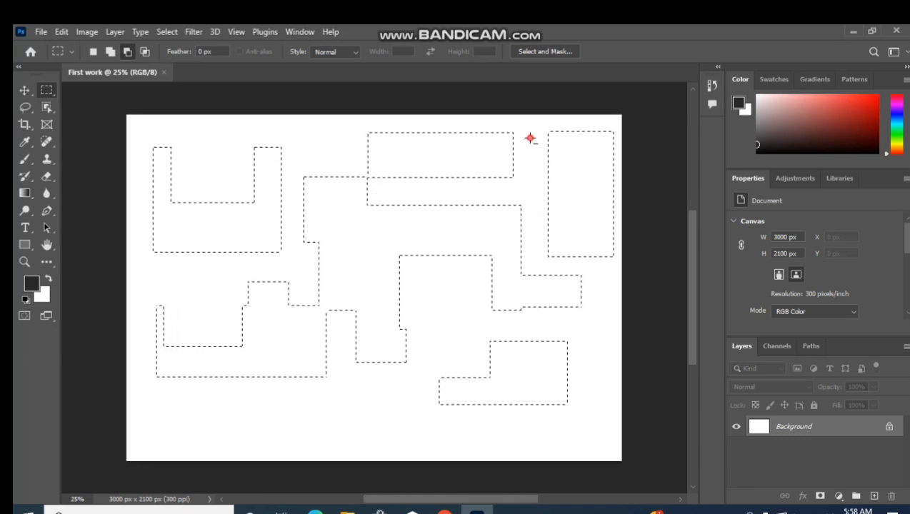
left_click_drag(578, 177, 579, 181)
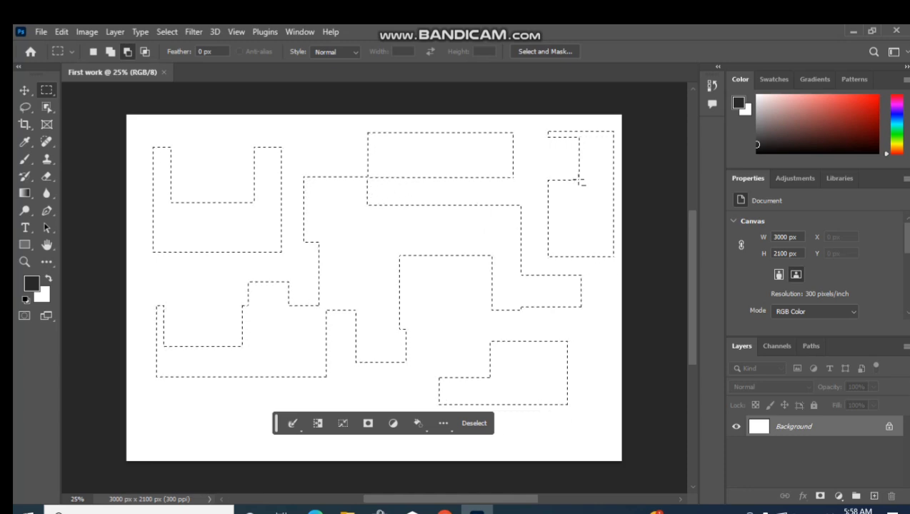
Switch from the Gradient tool to the Paint Bucket Tool and open the foreground Color Picker
left_click(26, 195)
right_click(26, 195)
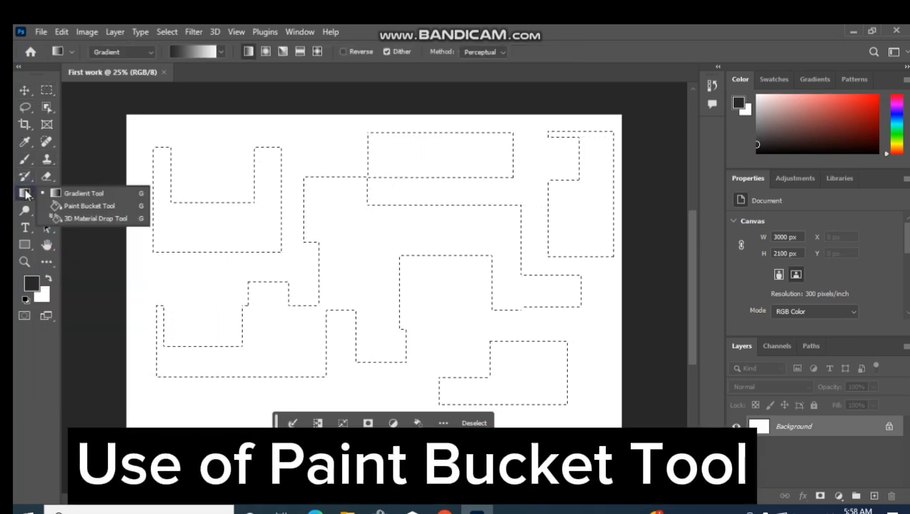
left_click(84, 208)
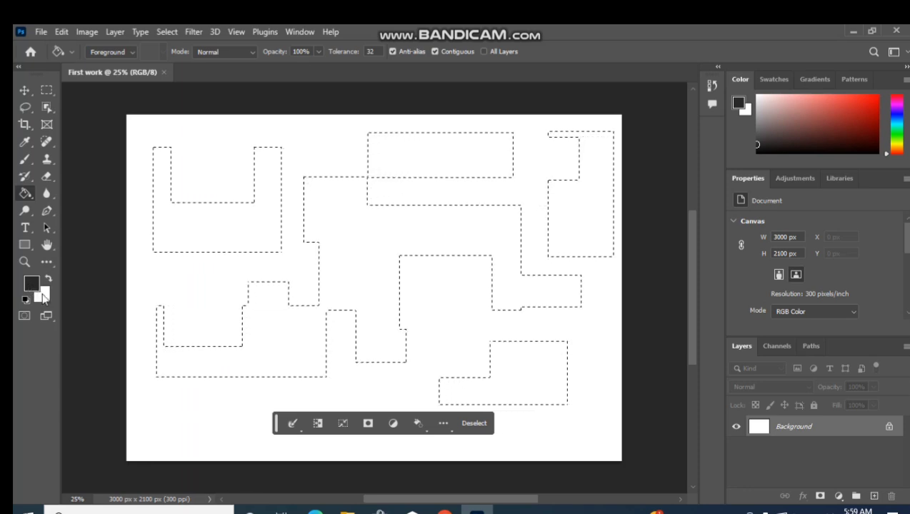
left_click(31, 289)
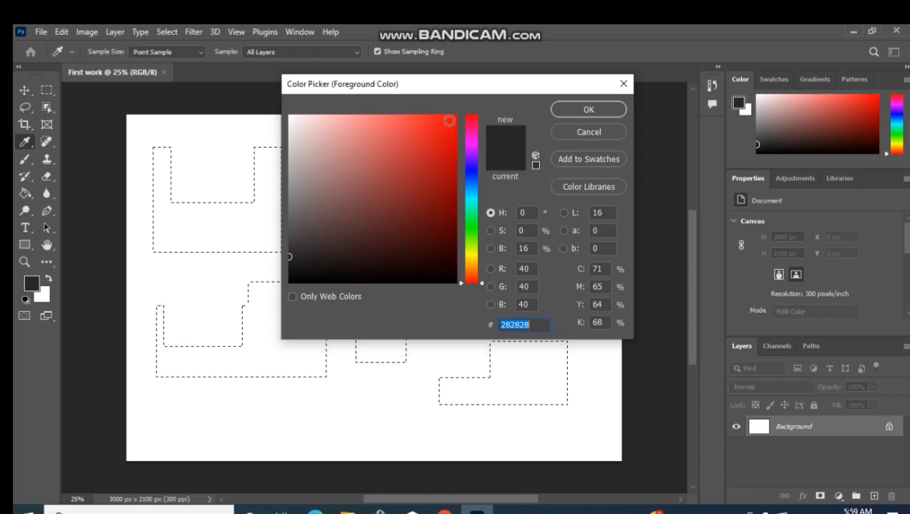
Try several reds and pinks, then confirm bright red fd0a0a as the foreground colour
left_click(450, 121)
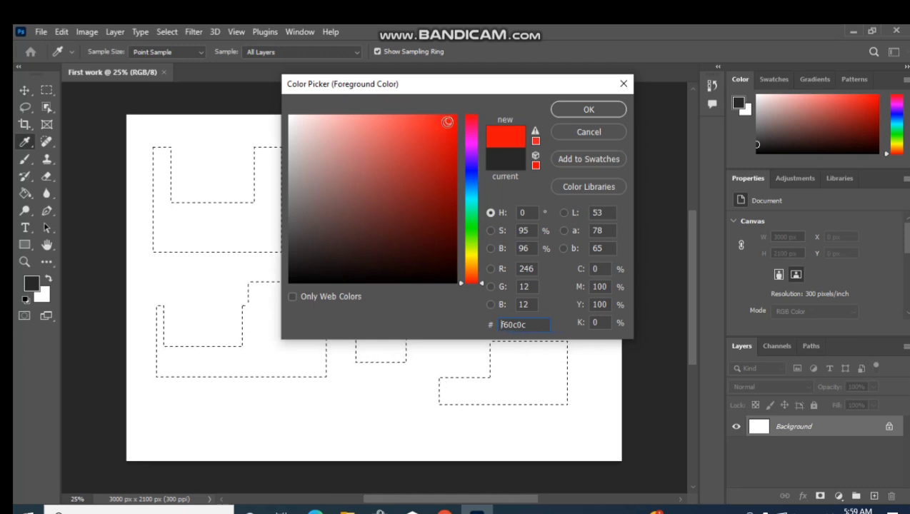
left_click(447, 122)
left_click(432, 251)
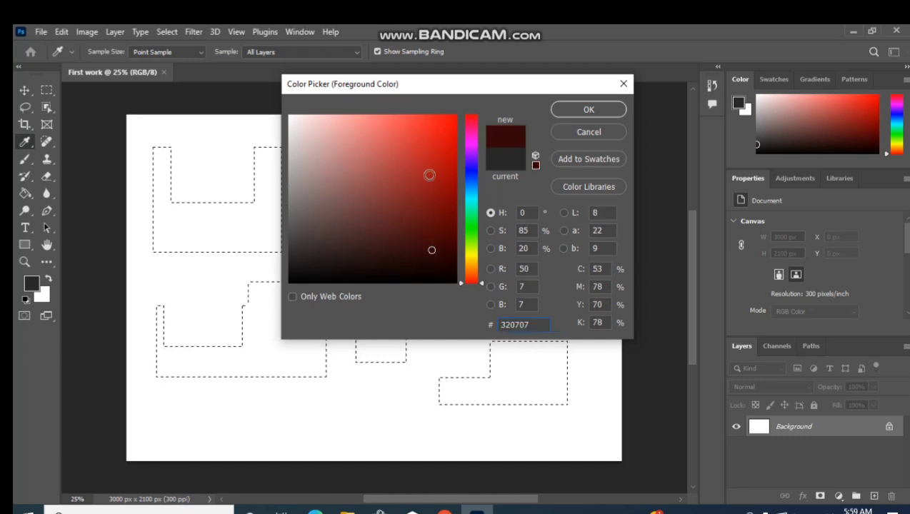
left_click(429, 175)
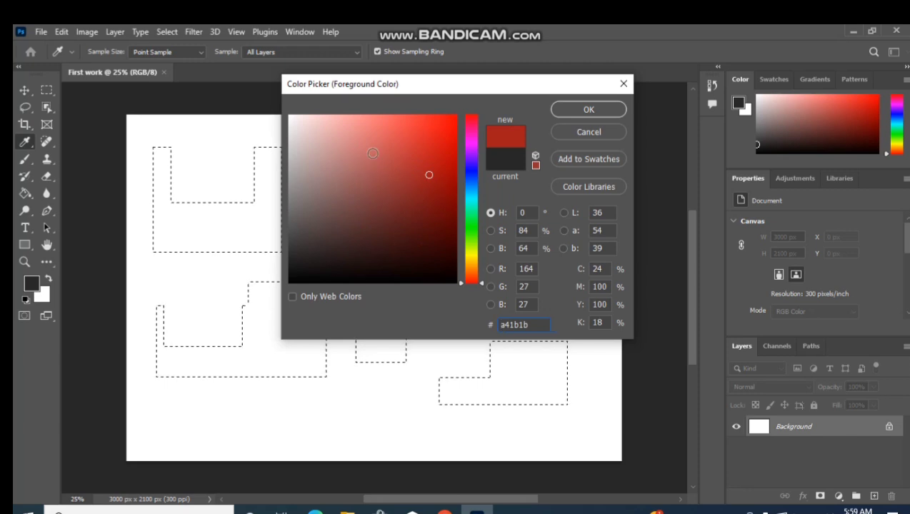
left_click(442, 125)
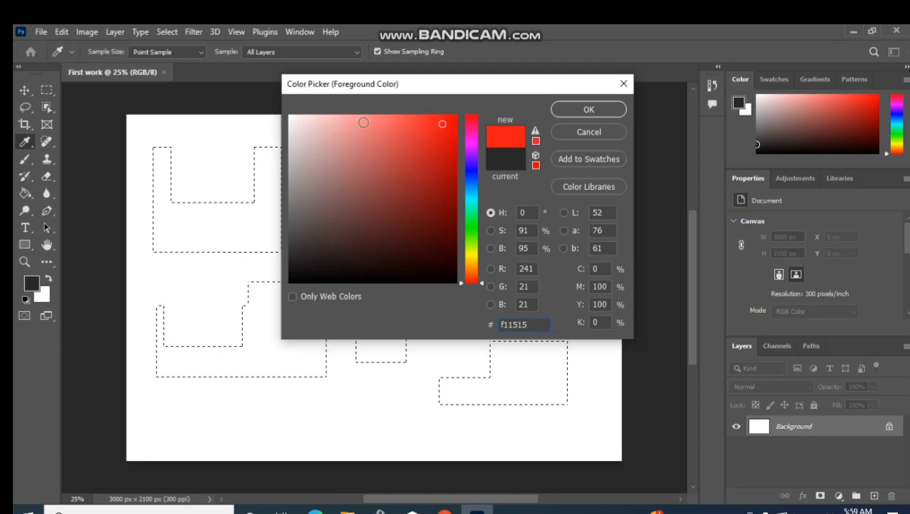
left_click(309, 121)
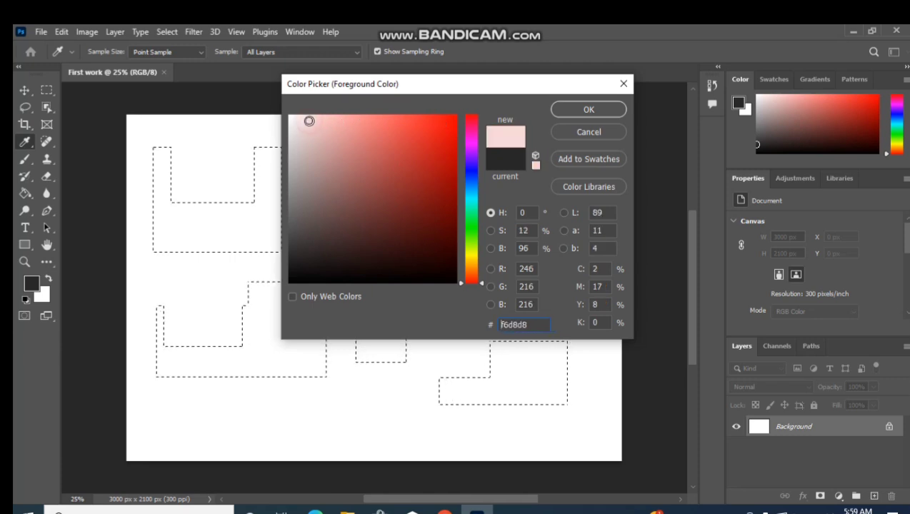
left_click(328, 119)
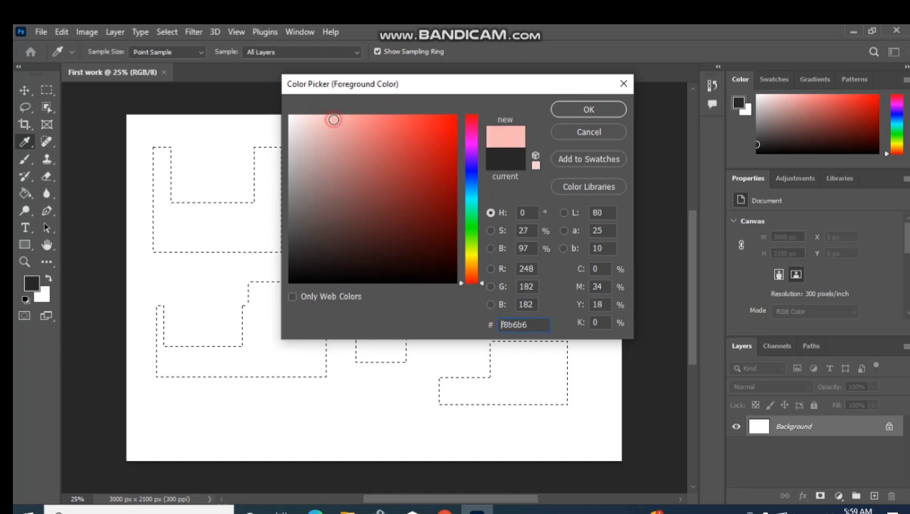
left_click(343, 140)
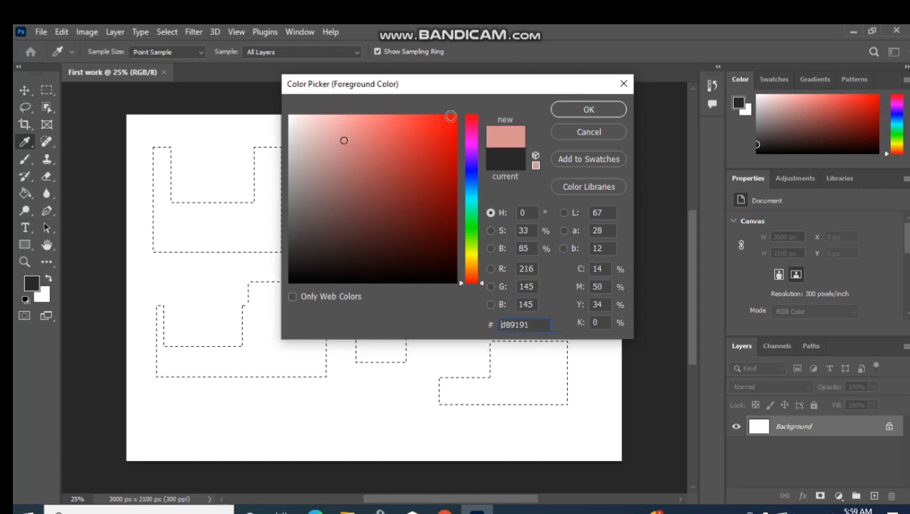
left_click(450, 115)
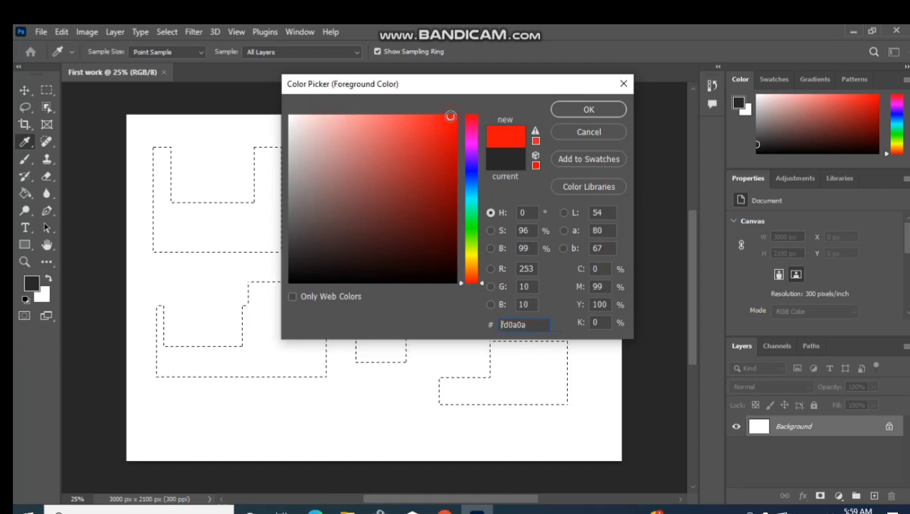
left_click(577, 109)
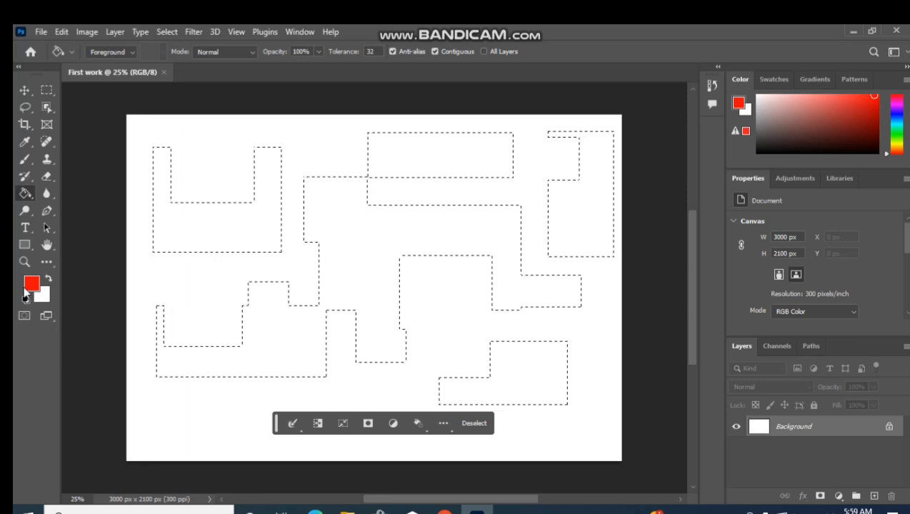
Fill the notched selection shapes with bright red using the Paint Bucket
left_click(223, 231)
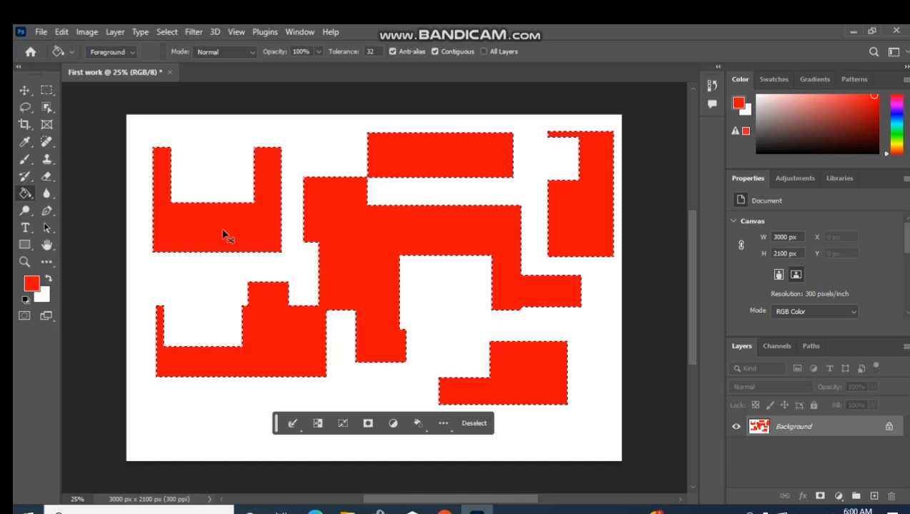
Undo and reapply the red fill a few times, then step back to simpler selection shapes
key("ctrl+z")
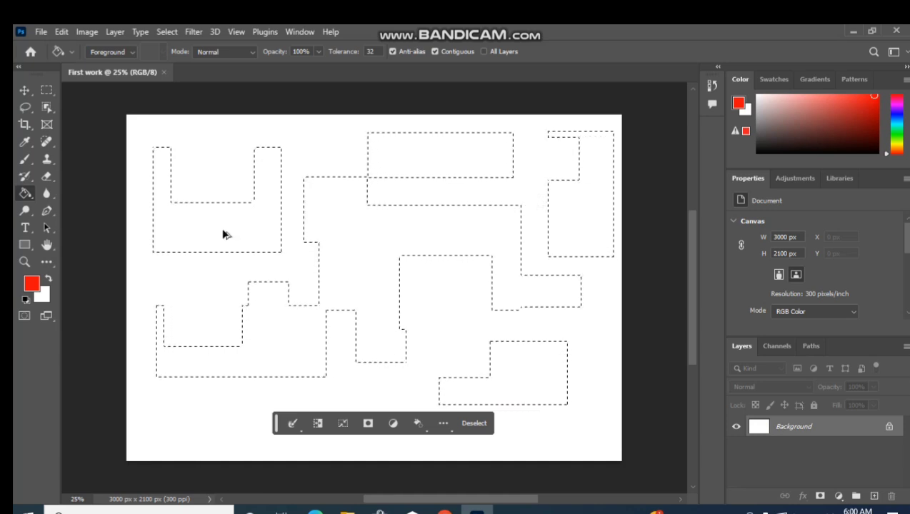
left_click(224, 236)
key("ctrl+z")
left_click(223, 234)
key("ctrl+z")
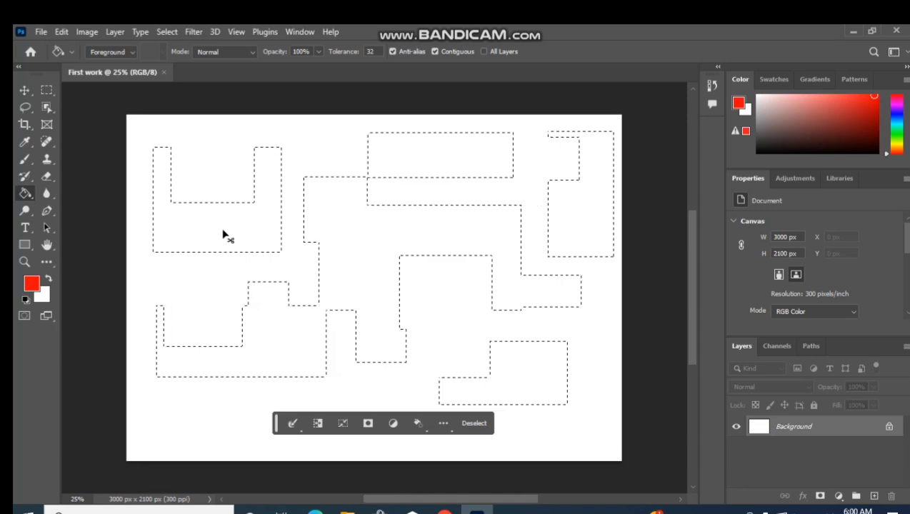
key("ctrl+z")
key("ctrl+z")
key("ctrl+z")
key("ctrl+z")
key("ctrl+z")
key("ctrl+z")
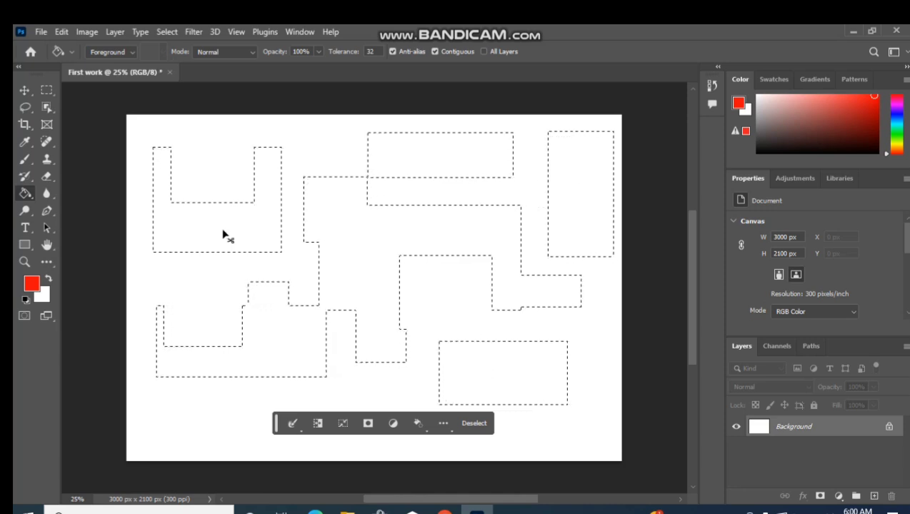
key("ctrl+z")
key("ctrl+z")
key("ctrl+z")
key("ctrl+z")
key("ctrl+z")
key("ctrl+z")
key("ctrl+z")
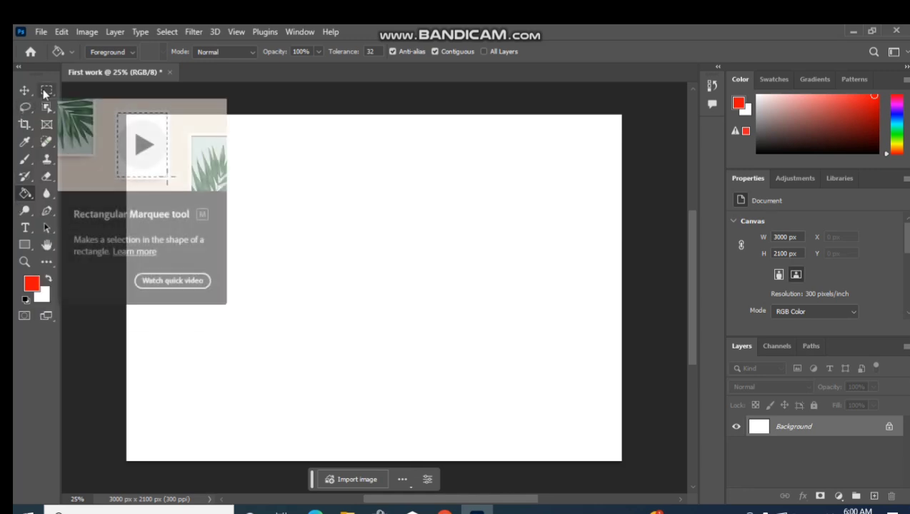
Put the Rectangular Marquee in New Selection mode and clear the test rectangle, leaving the canvas unselected
left_click(45, 91)
left_click_drag(217, 171, 314, 311)
left_click(317, 314)
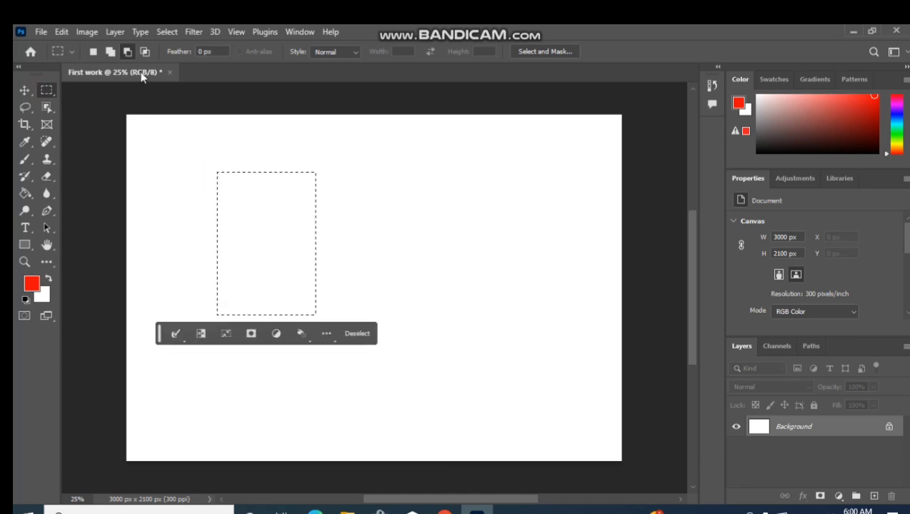
left_click(93, 53)
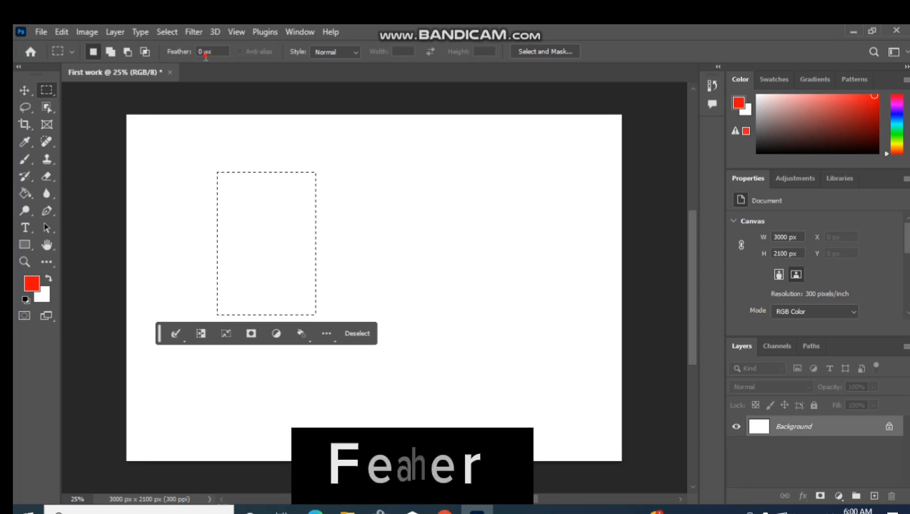
left_click(113, 123)
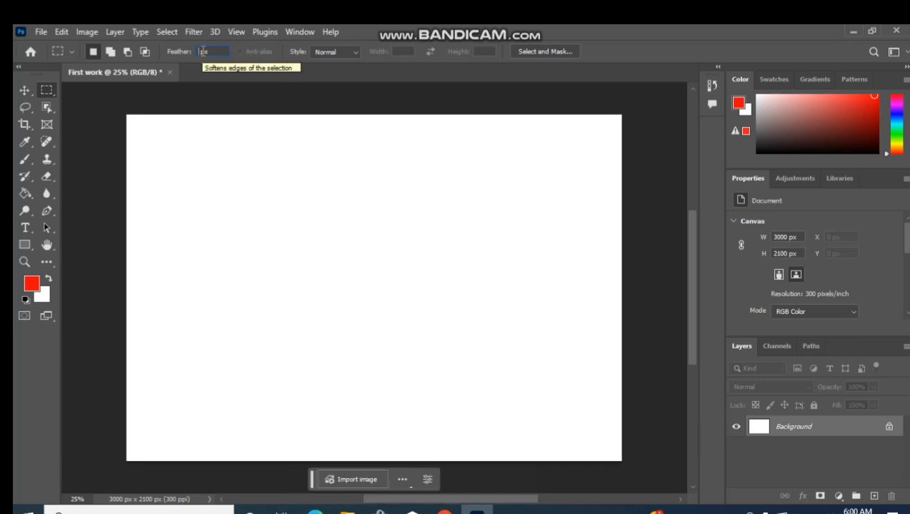
Draw a large 50 px feathered square near the canvas centre and fill it red with the Paint Bucket
type("50")
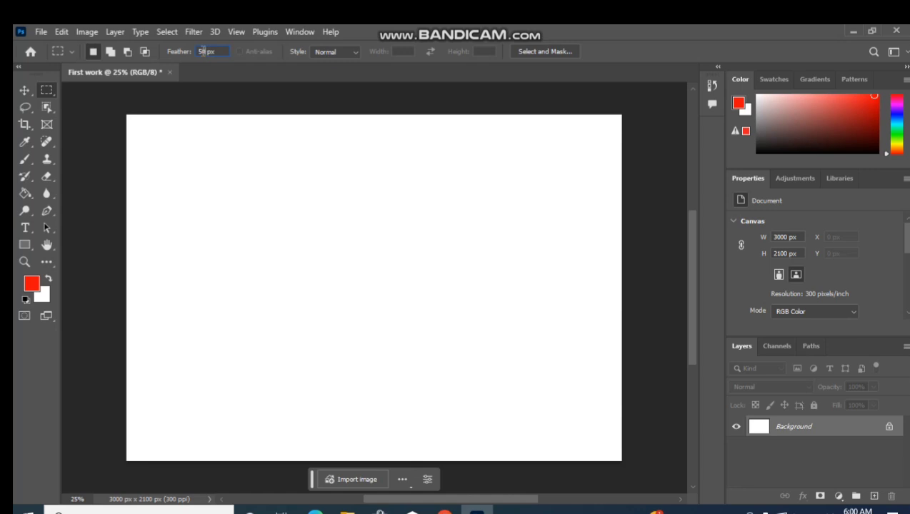
left_click_drag(224, 173, 450, 387)
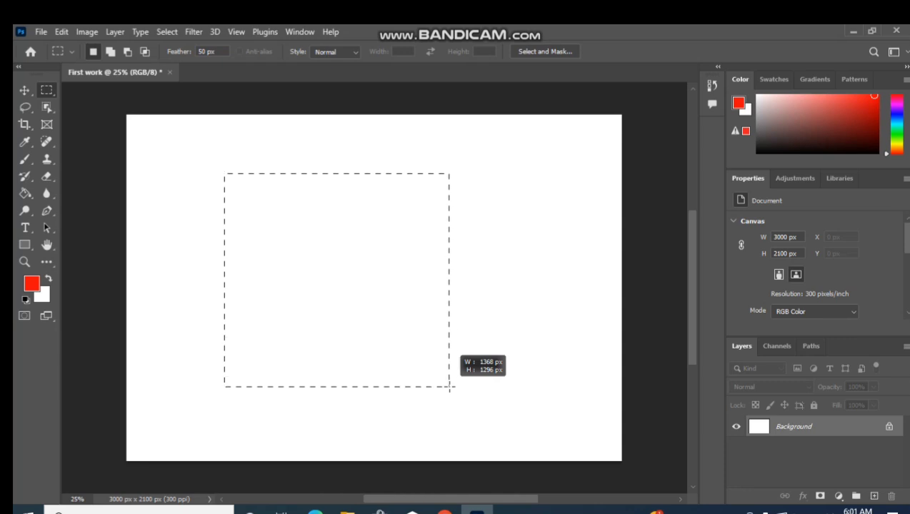
left_click_drag(449, 386, 450, 387)
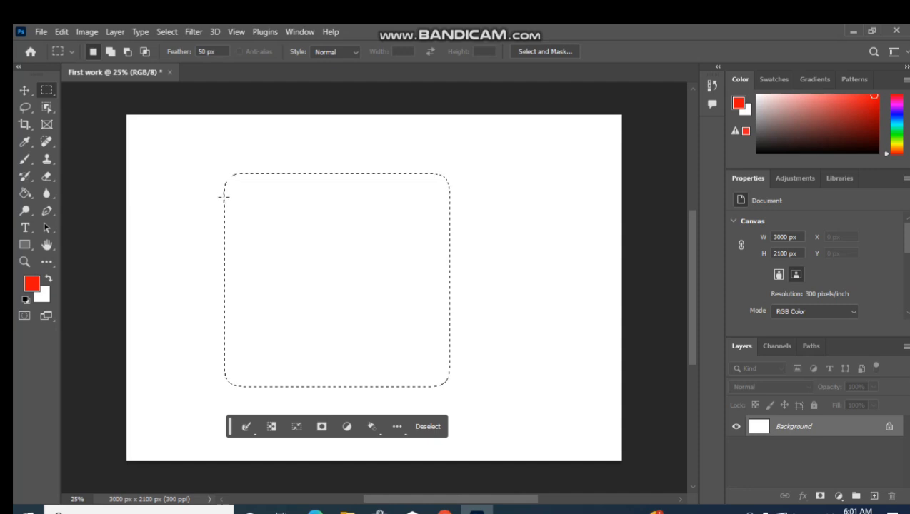
left_click(26, 193)
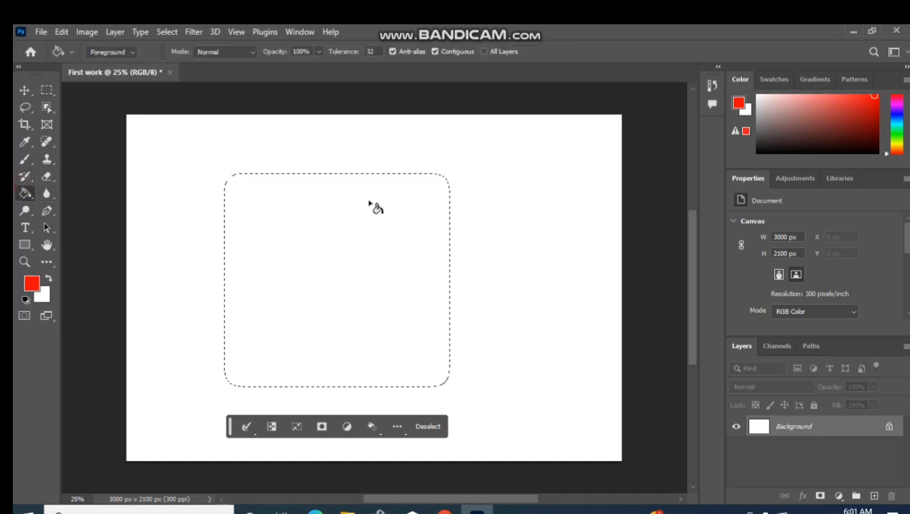
left_click(369, 256)
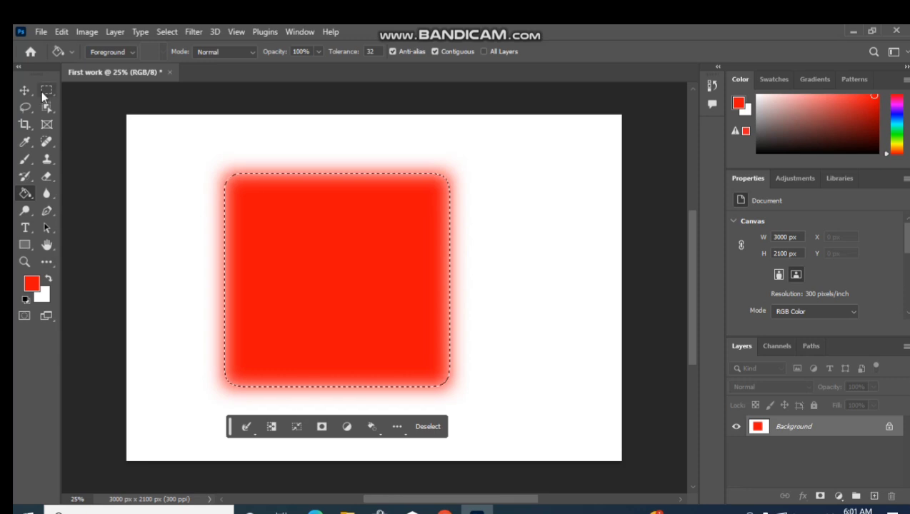
Deselect so only the 50 px soft-edged red square remains on white
key("Return")
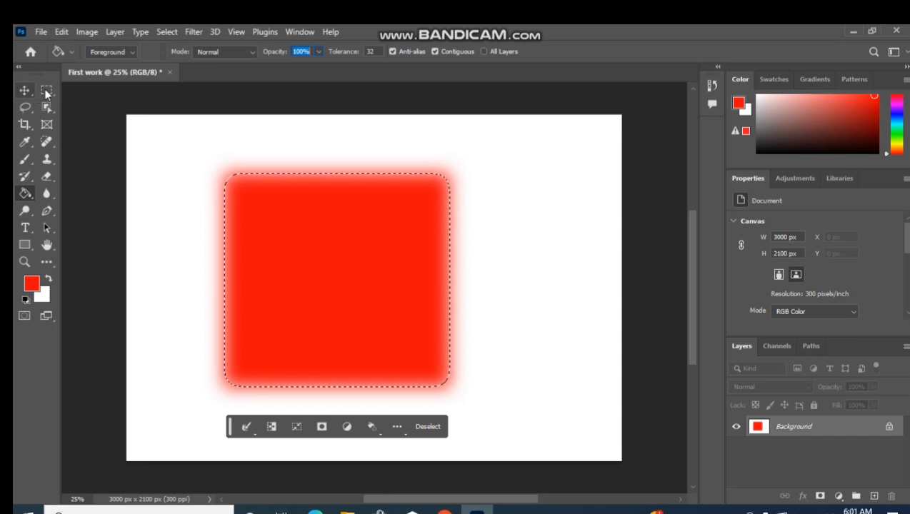
left_click(47, 91)
left_click(78, 154)
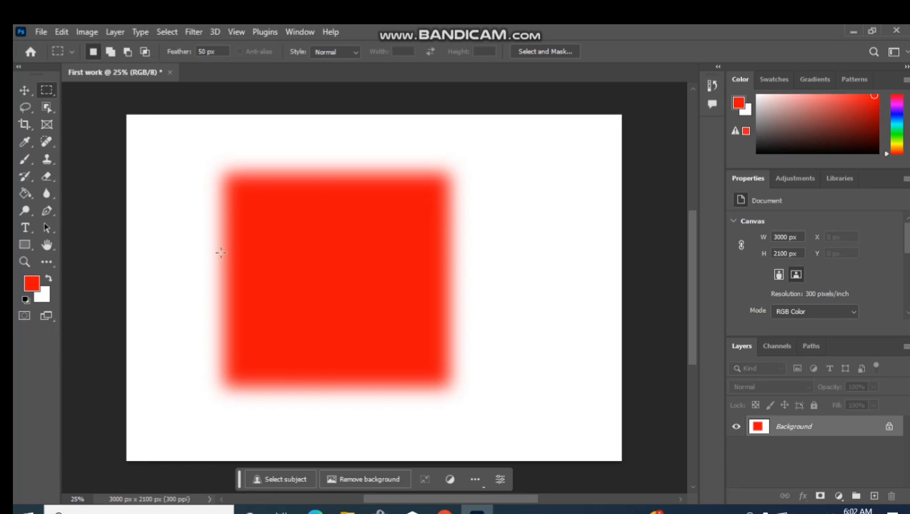
left_click(23, 91)
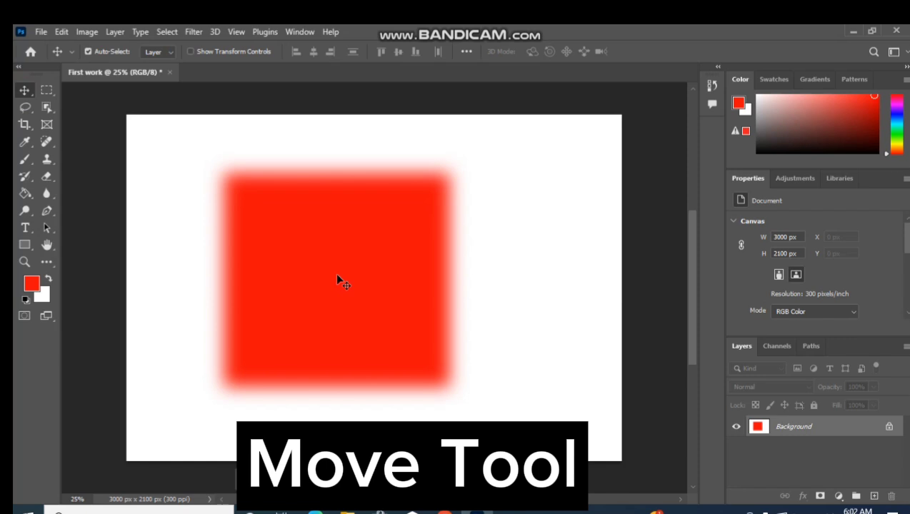
left_click_drag(337, 276, 341, 248)
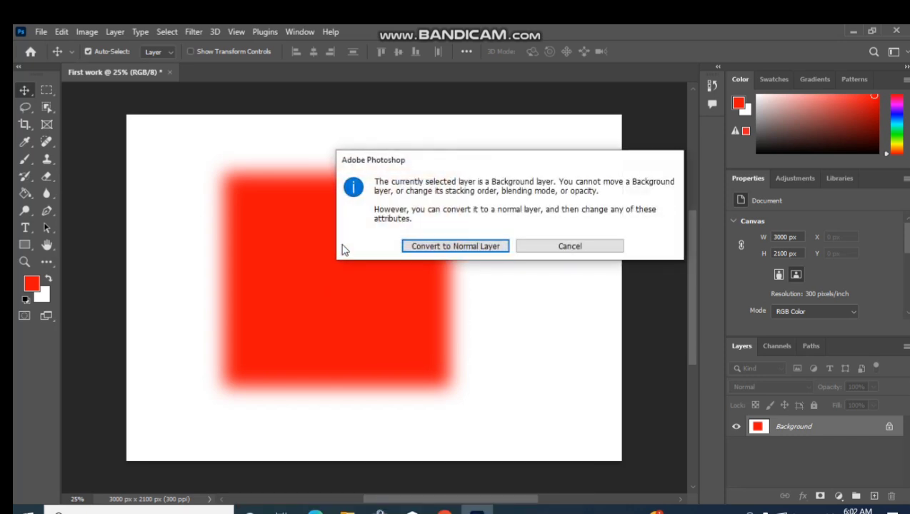
left_click(543, 246)
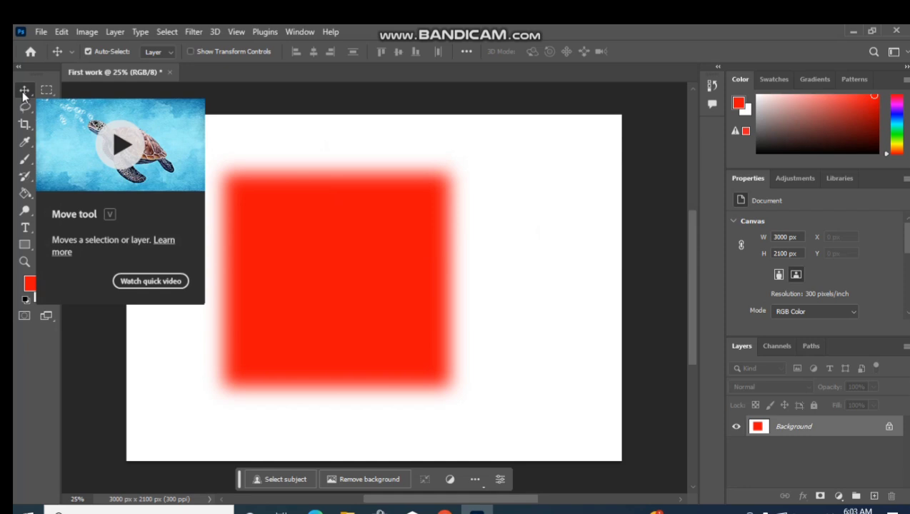
Marquee the red square's upper-left corner and drag that feathered piece up and right with the Move tool
left_click(46, 88)
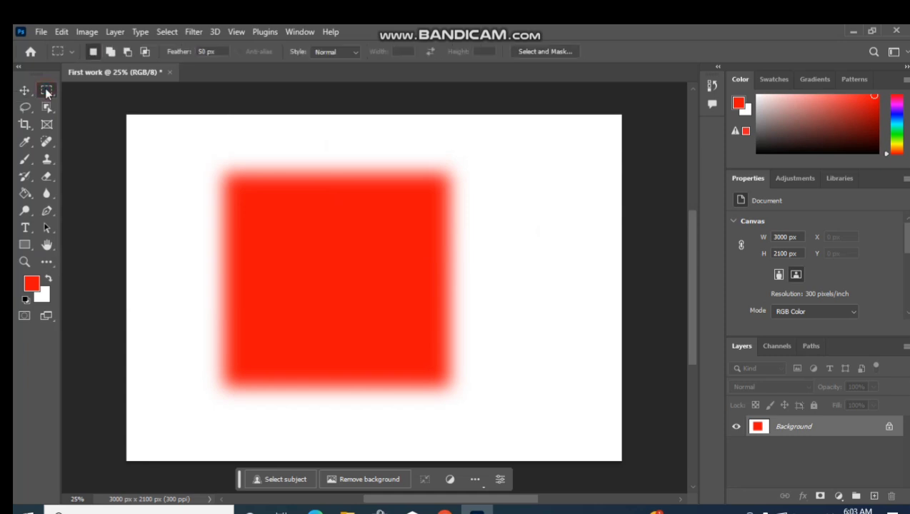
left_click_drag(144, 171, 268, 270)
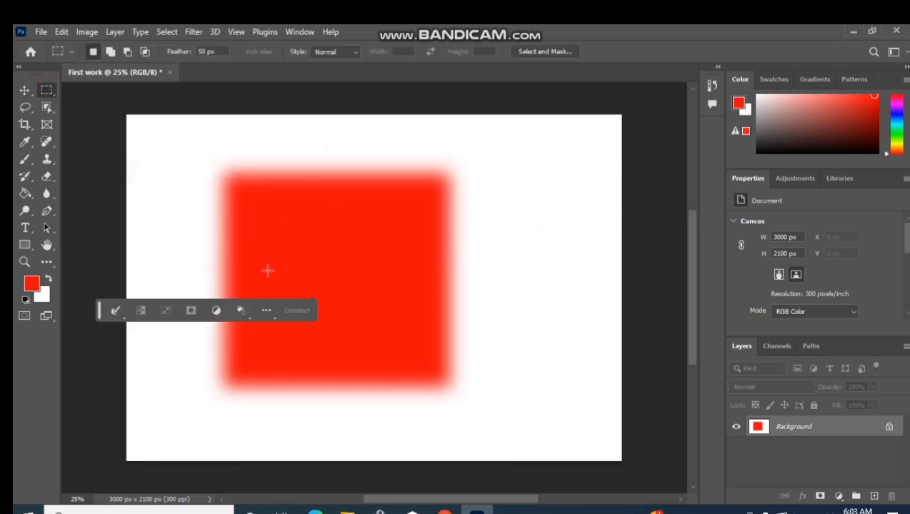
left_click(26, 90)
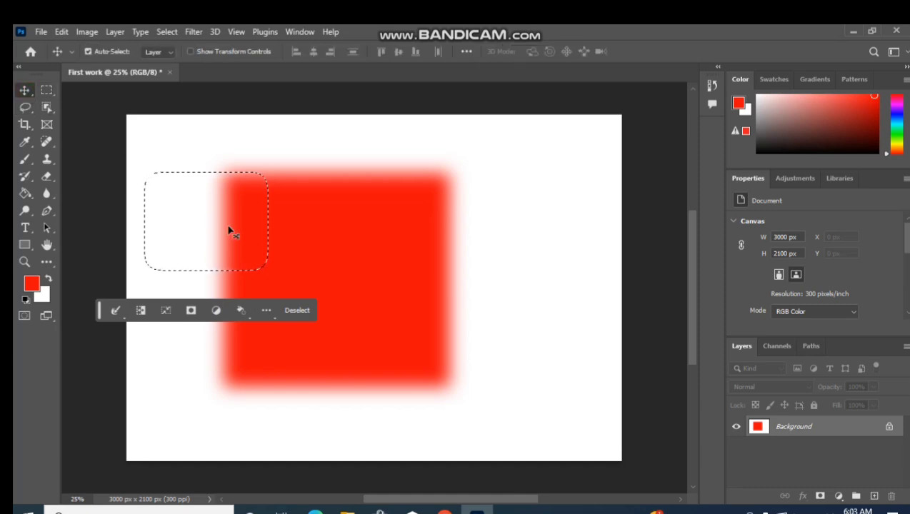
mouse_move(202, 271)
left_mouse_down()
mouse_move(335, 235)
mouse_move(219, 280)
mouse_move(362, 243)
mouse_move(389, 271)
mouse_move(263, 258)
mouse_move(414, 243)
mouse_move(303, 219)
mouse_move(440, 210)
mouse_move(117, 204)
mouse_move(246, 226)
mouse_move(198, 273)
left_mouse_up()
left_click_drag(393, 255, 397, 235)
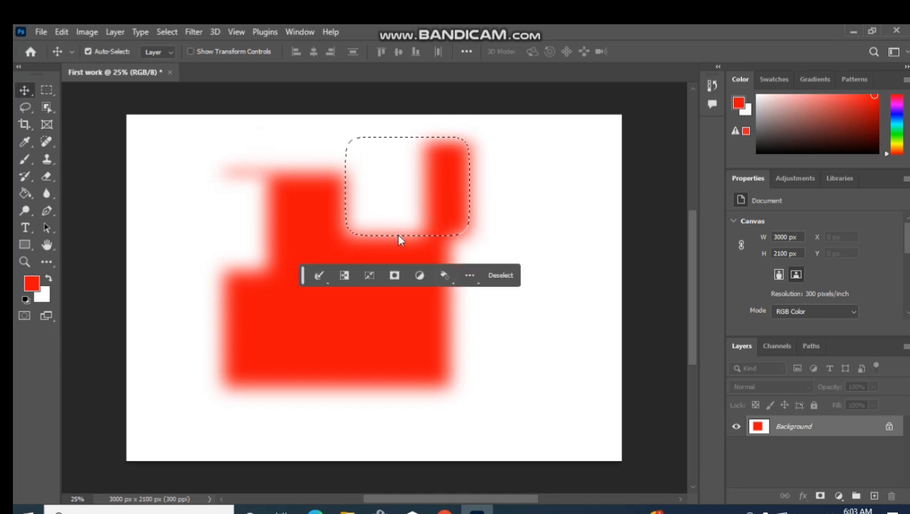
left_click_drag(432, 203, 475, 193)
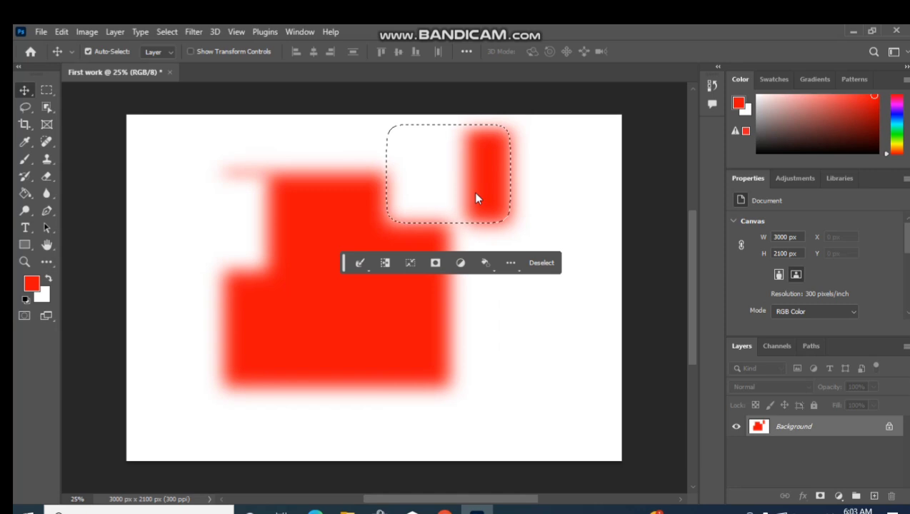